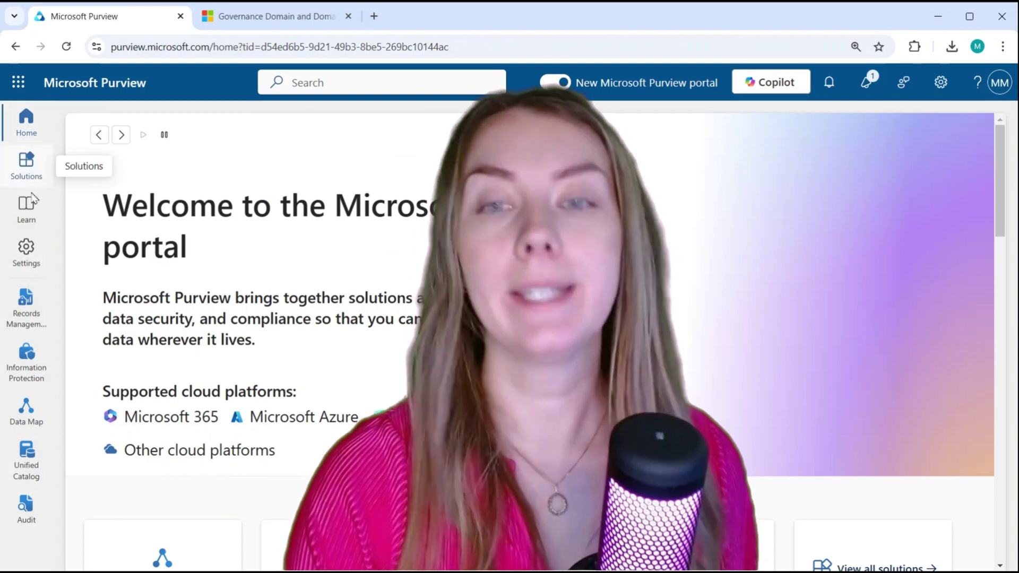
Open the Data Map solution from the list of Purview solutions
{"action": "left_click", "coordinate": [27, 165]}
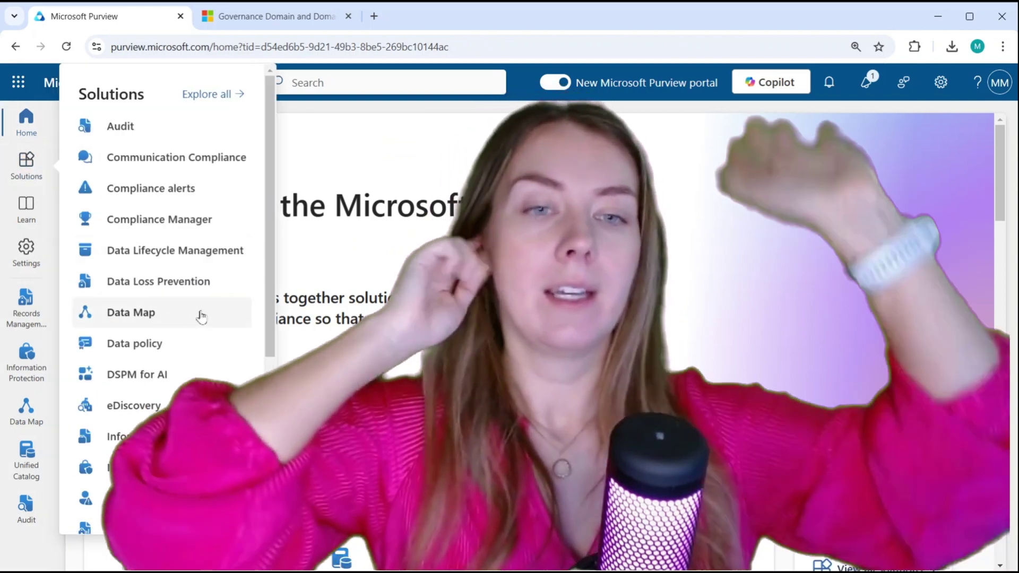
{"action": "scroll", "coordinate": [200, 316], "scroll_direction": "down", "scroll_amount": 5}
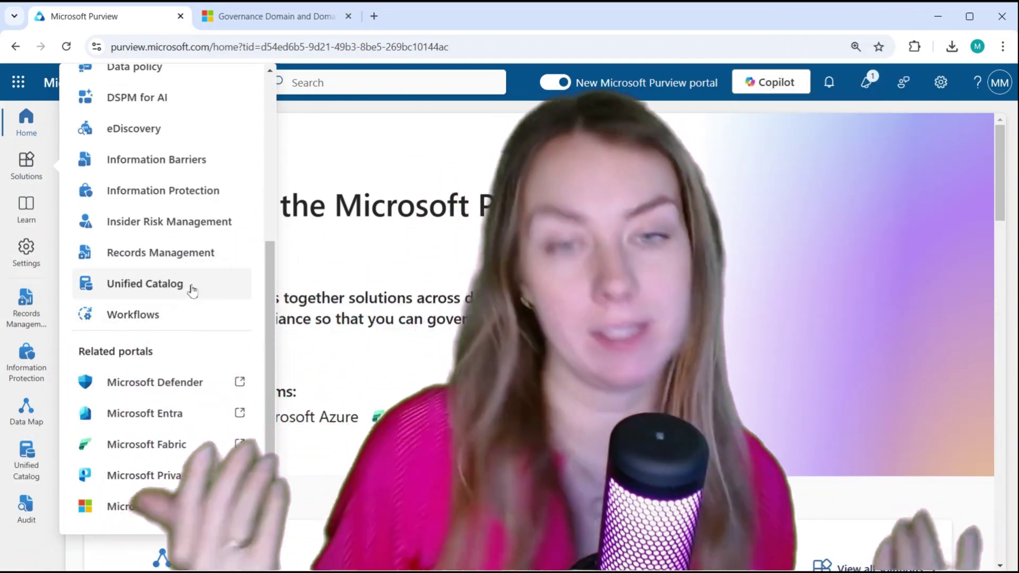
{"action": "scroll", "coordinate": [192, 289], "scroll_direction": "up", "scroll_amount": 5}
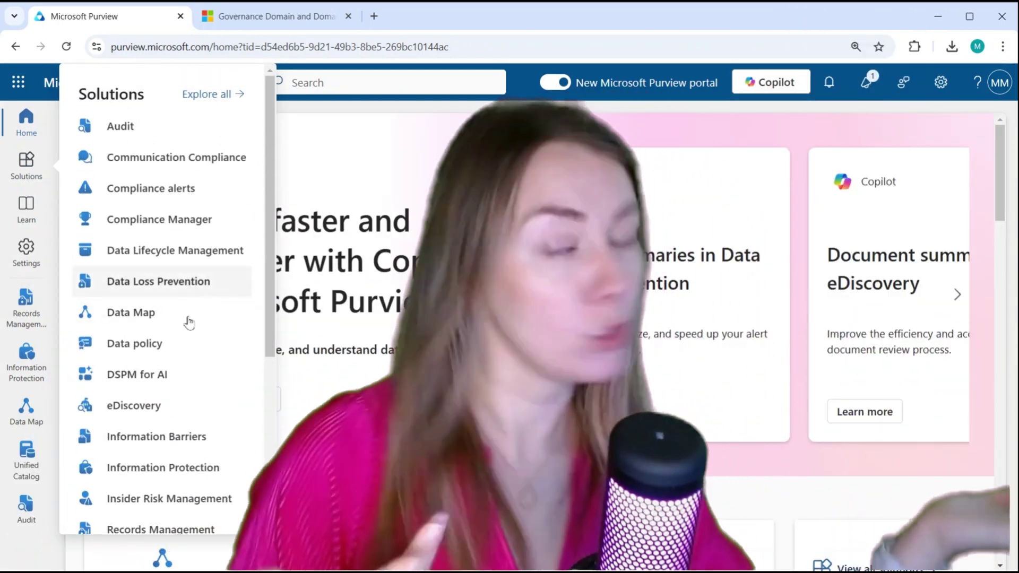
{"action": "left_click", "coordinate": [190, 313]}
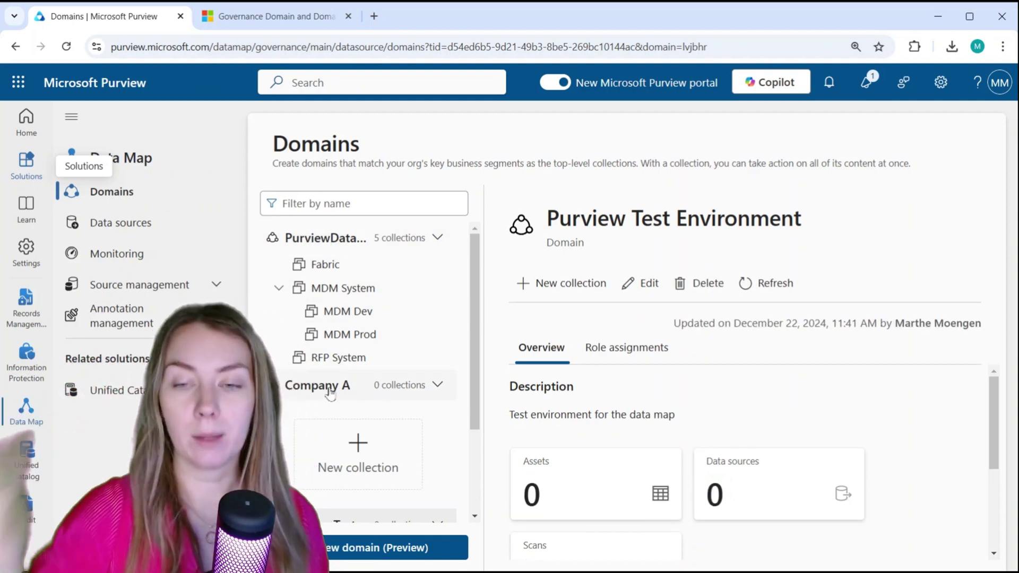
Review the Data Map domains, including the default PurviewDataCatalog domain, and display the map of data sources
{"action": "scroll", "coordinate": [363, 397], "scroll_direction": "down", "scroll_amount": 2}
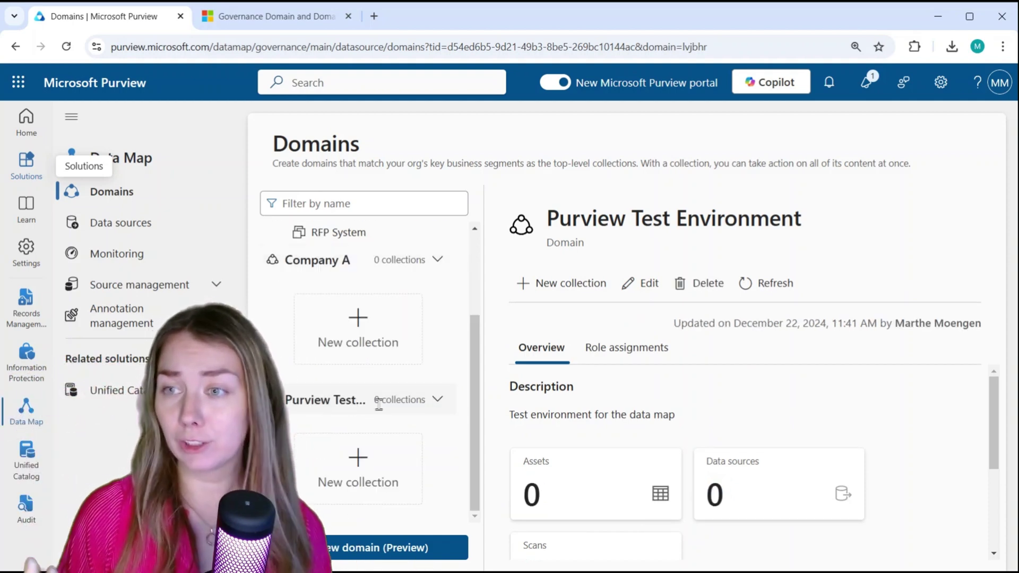
{"action": "scroll", "coordinate": [339, 407], "scroll_direction": "up", "scroll_amount": 2}
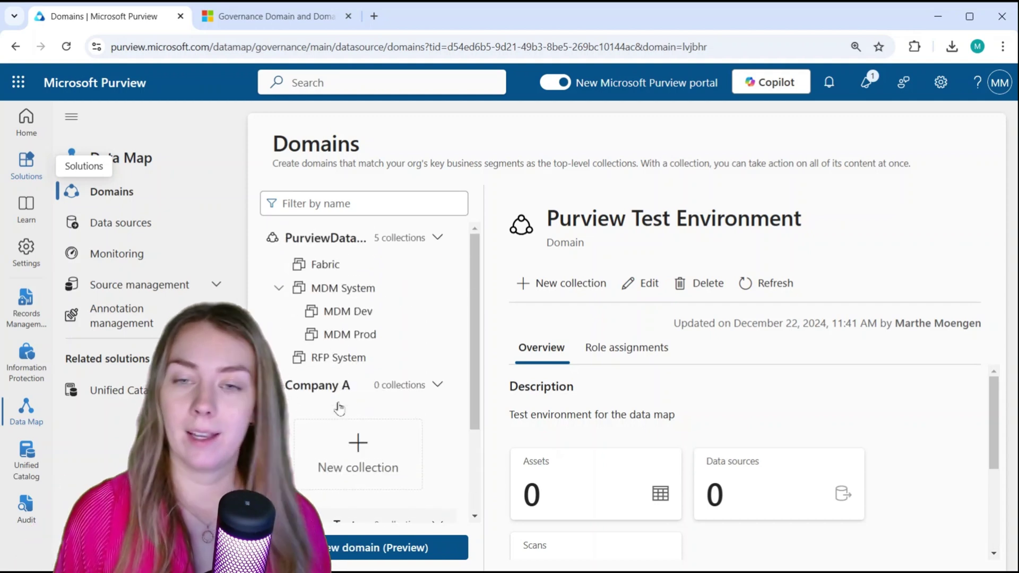
{"action": "left_click", "coordinate": [345, 240]}
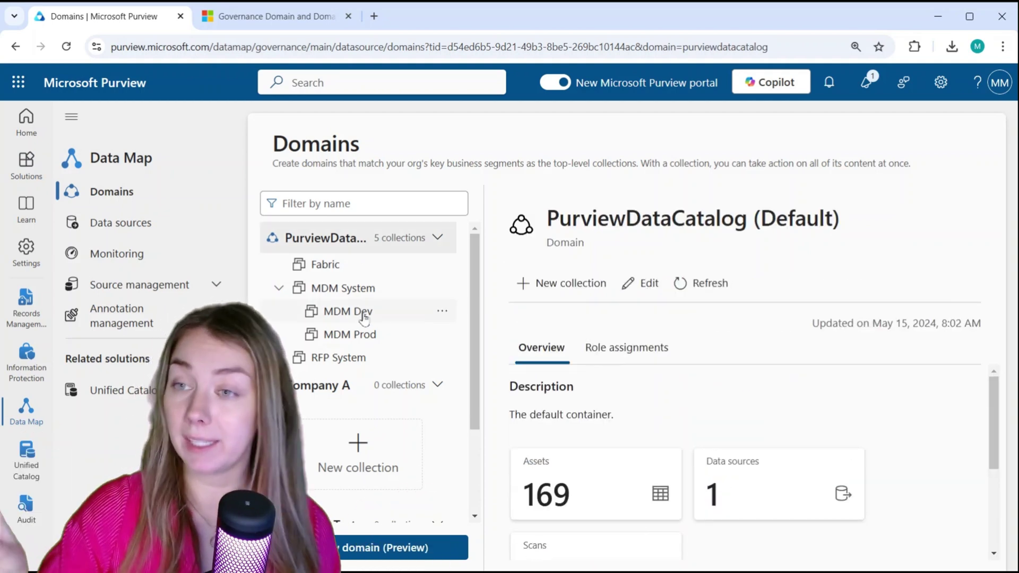
{"action": "left_click", "coordinate": [130, 226]}
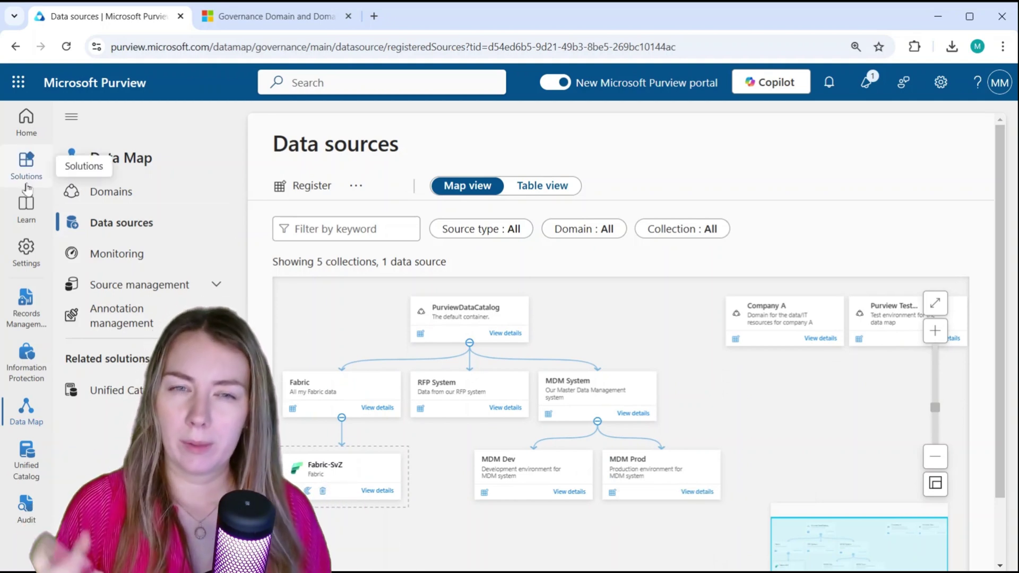
Go to the Unified Catalog solution and open its governance domains page under catalog management
{"action": "left_click", "coordinate": [26, 162]}
{"action": "scroll", "coordinate": [159, 318], "scroll_direction": "down", "scroll_amount": 3}
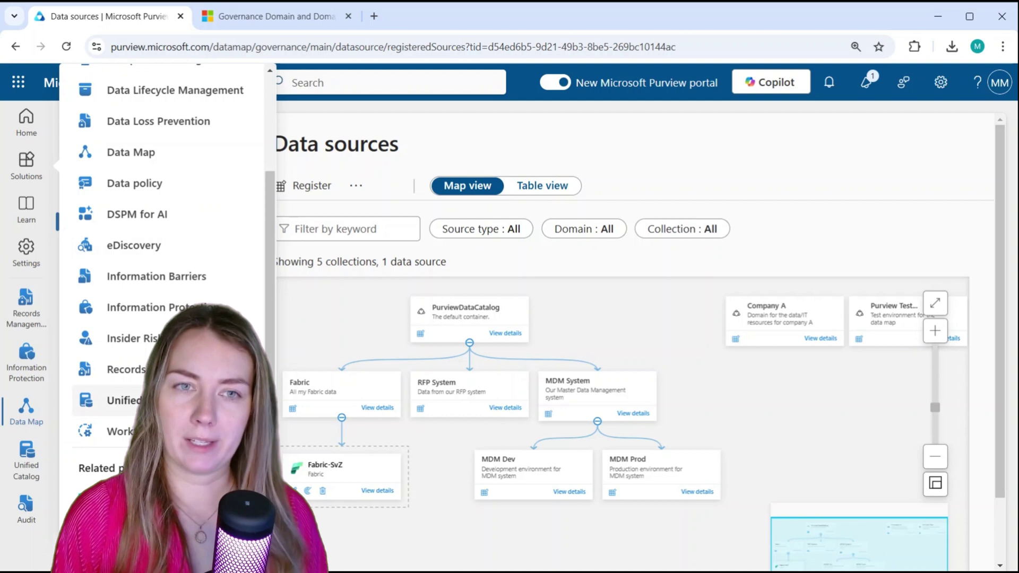
{"action": "left_click", "coordinate": [122, 400]}
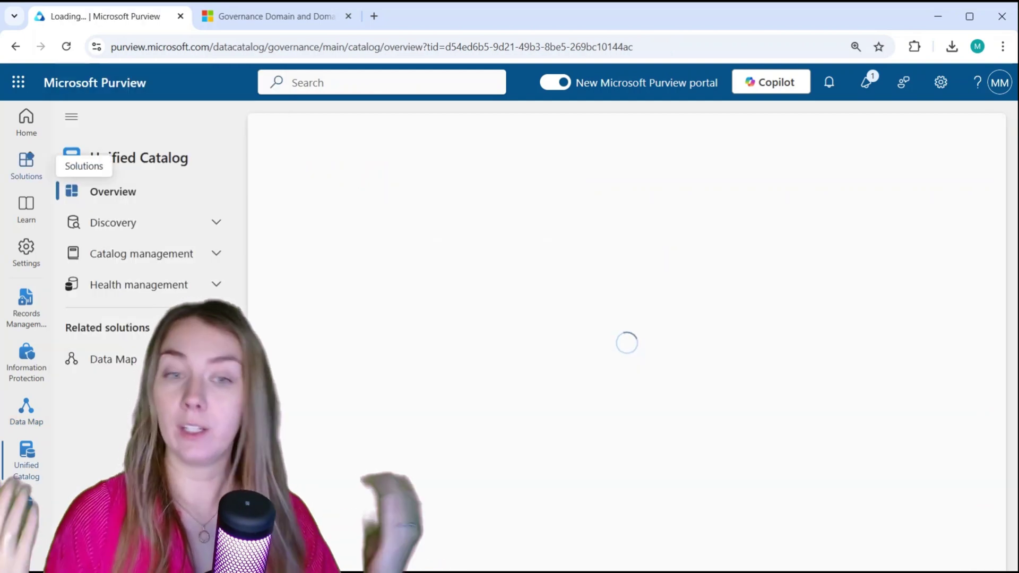
{"action": "left_click", "coordinate": [209, 260]}
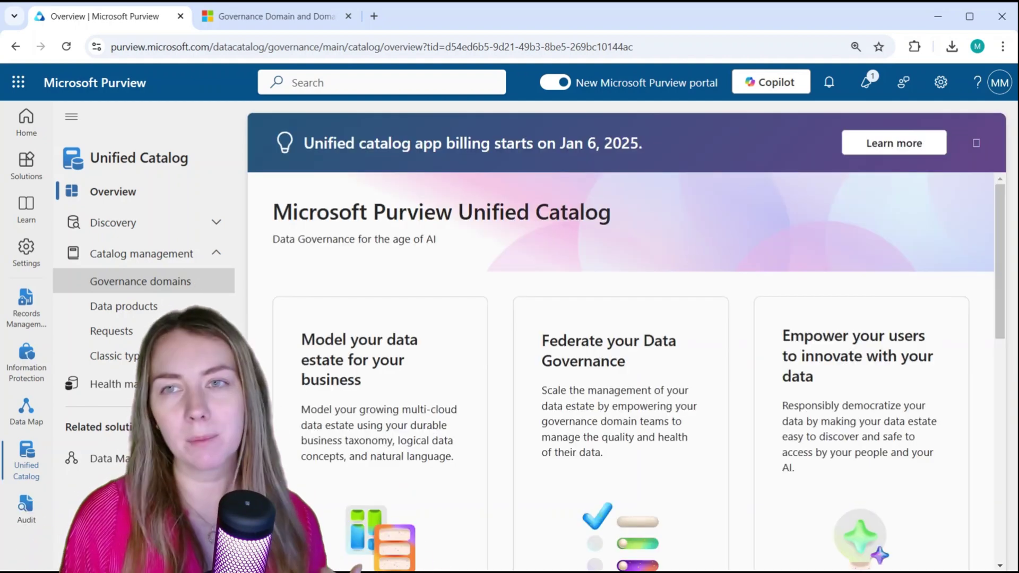
{"action": "left_click", "coordinate": [208, 285]}
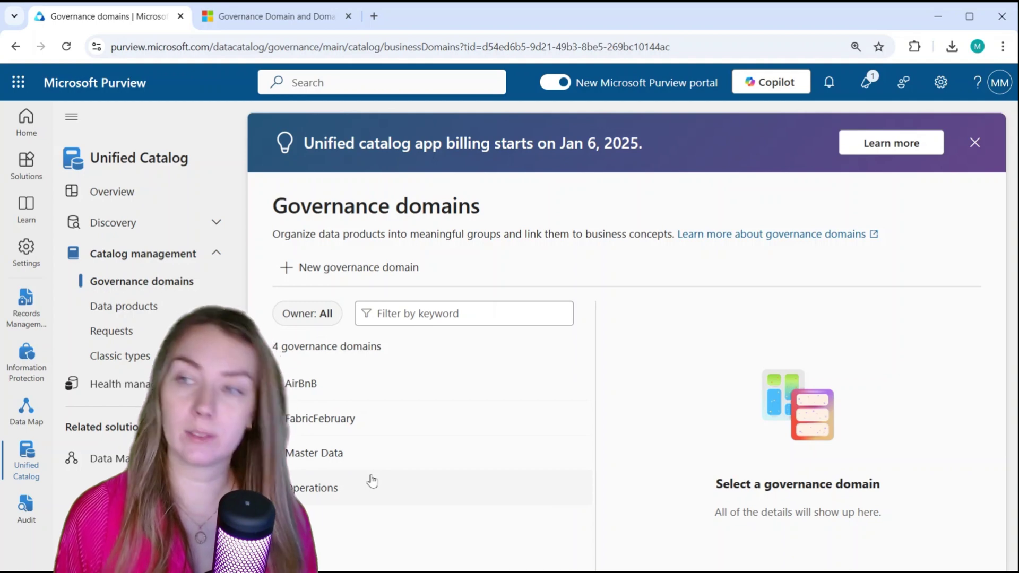
Start a new governance domain named "Finance" with the description "Finance governance domain"
{"action": "left_click", "coordinate": [377, 280]}
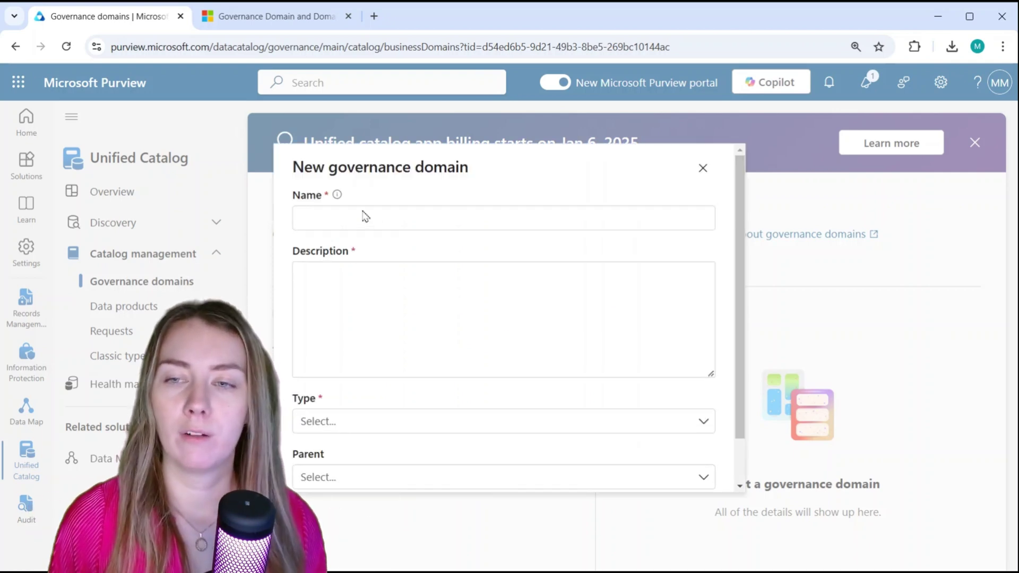
{"action": "left_click", "coordinate": [361, 211]}
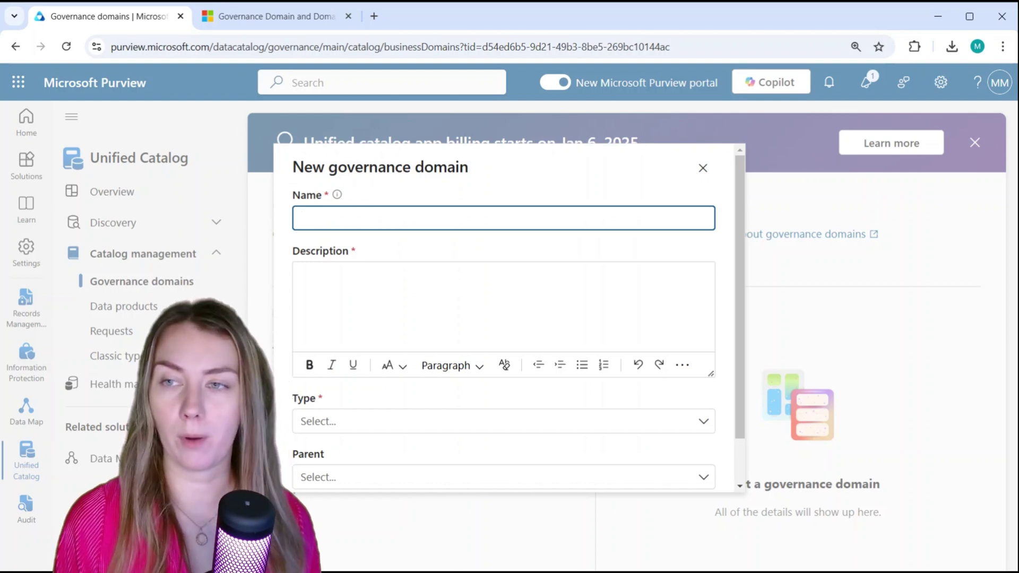
{"action": "type", "text": "Finance"}
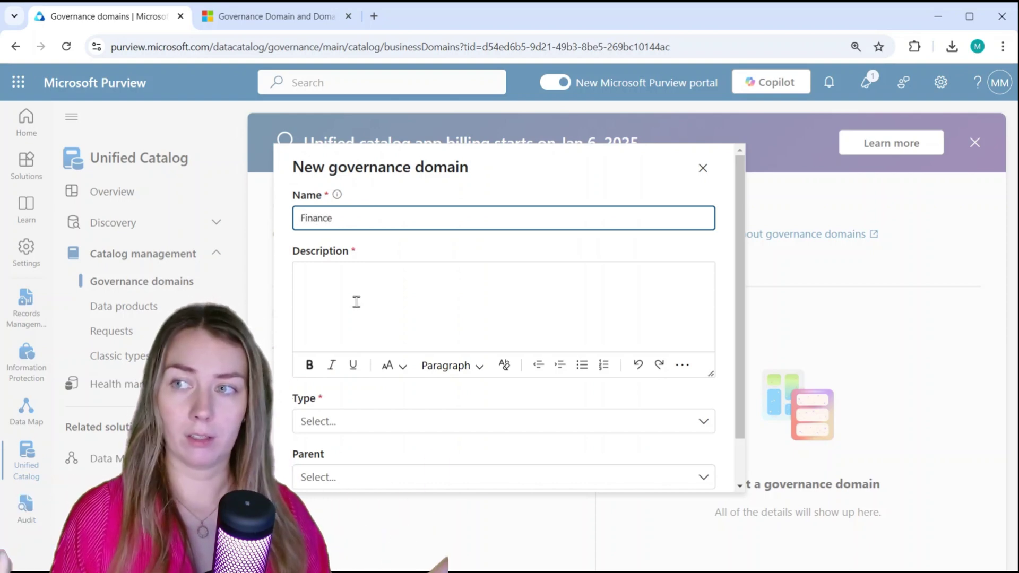
{"action": "left_click", "coordinate": [356, 319]}
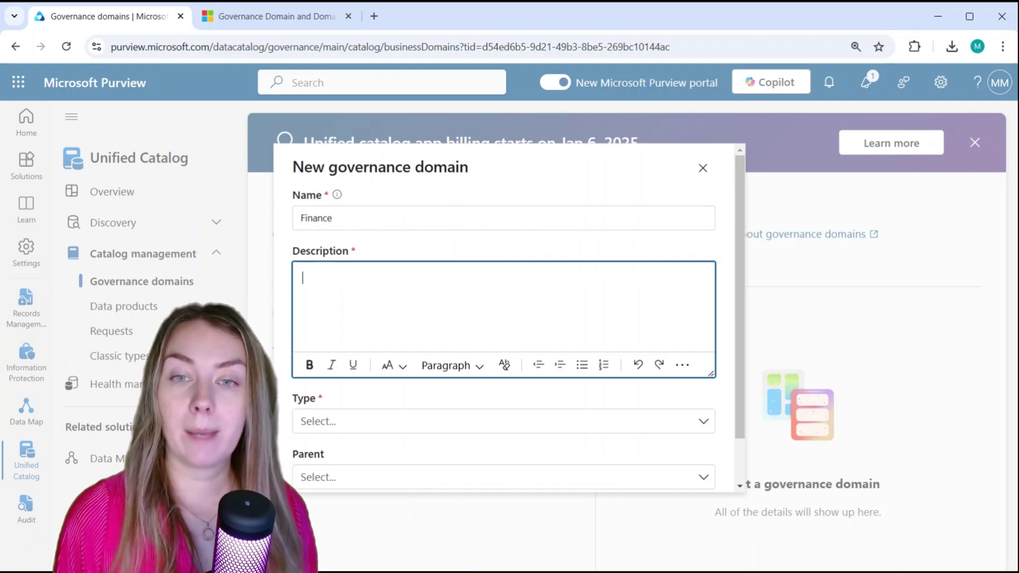
{"action": "type", "text": "Finance governance domain"}
Set the Finance domain's type to Data domain, leave its parent empty and create the domain
{"action": "left_click", "coordinate": [366, 422]}
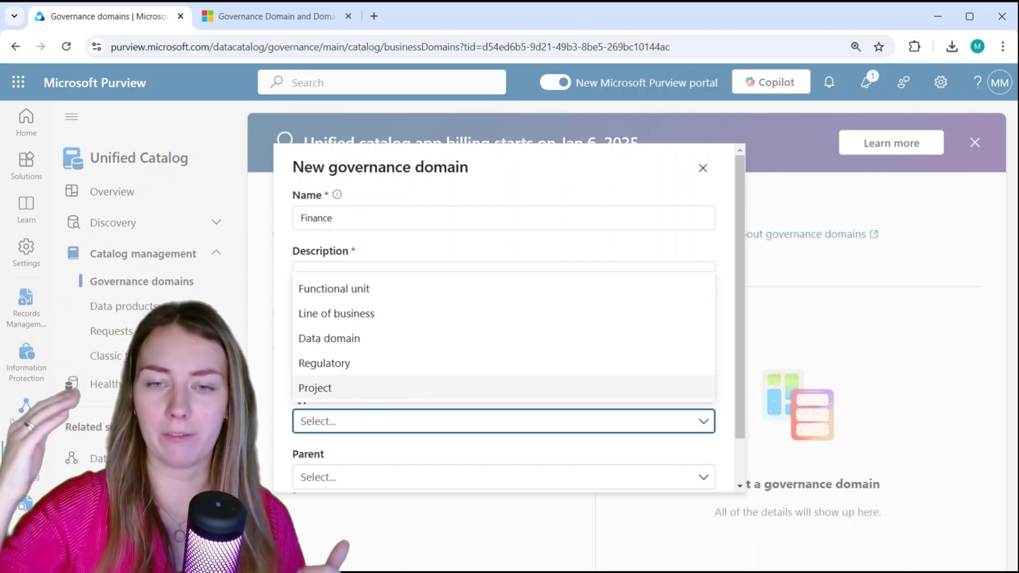
{"action": "left_click", "coordinate": [413, 337]}
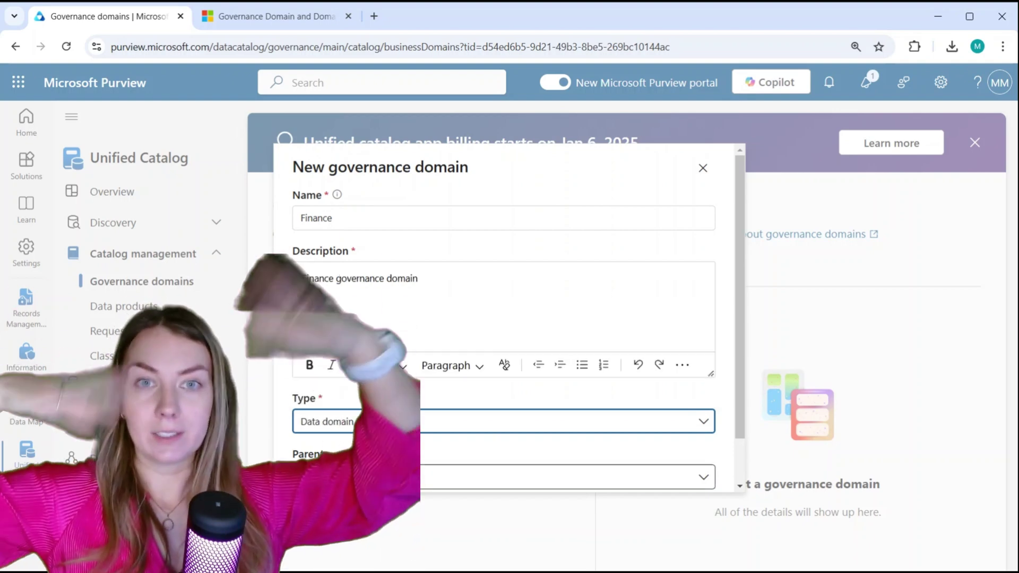
{"action": "left_click", "coordinate": [371, 476]}
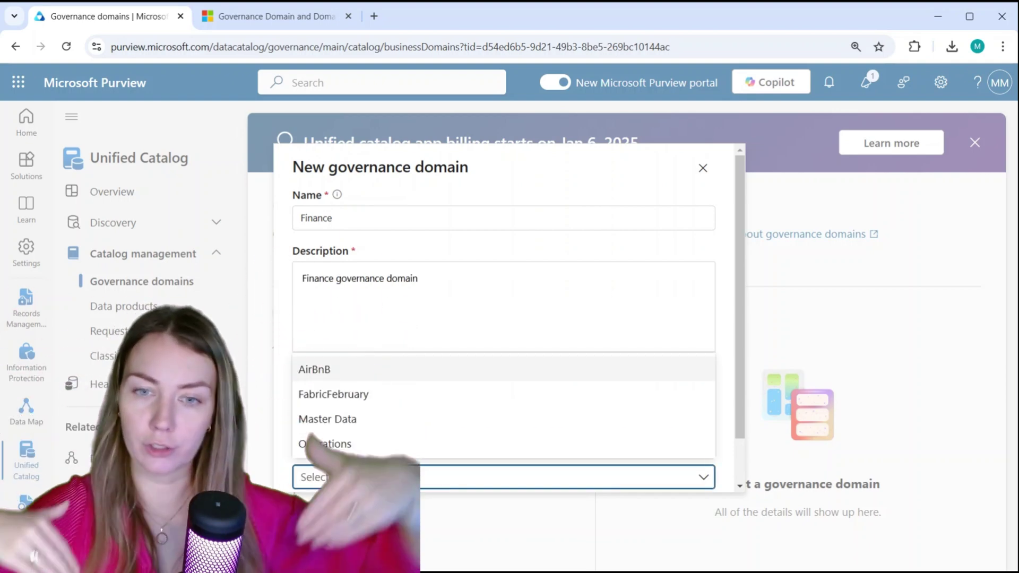
{"action": "left_click", "coordinate": [468, 291]}
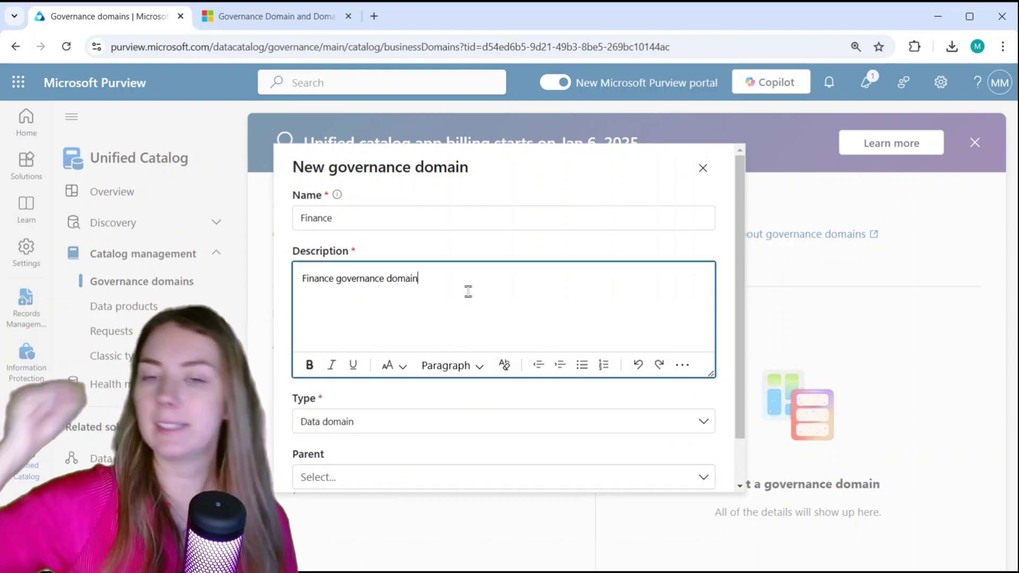
{"action": "scroll", "coordinate": [468, 292], "scroll_direction": "down", "scroll_amount": 1}
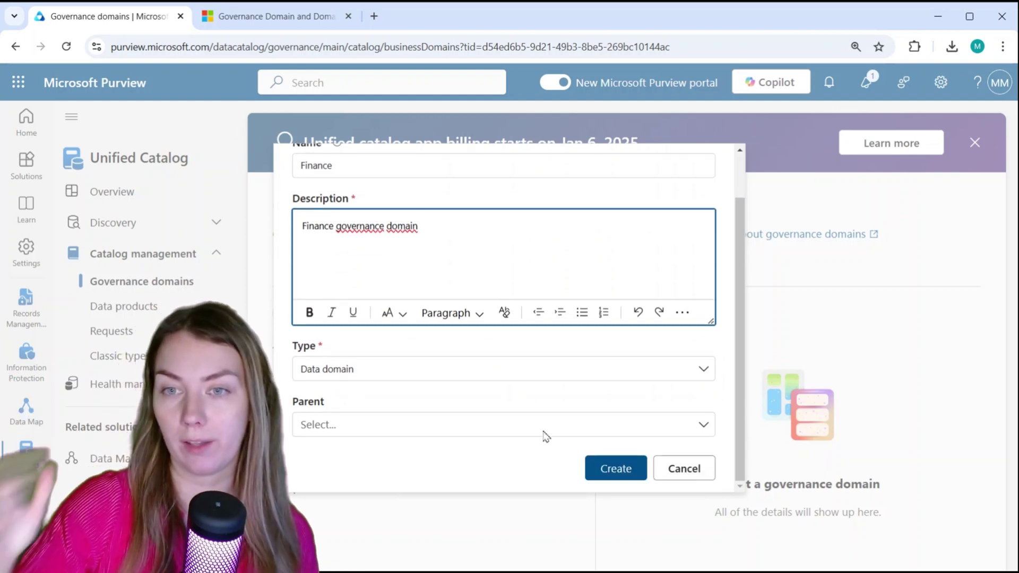
{"action": "left_click", "coordinate": [612, 471]}
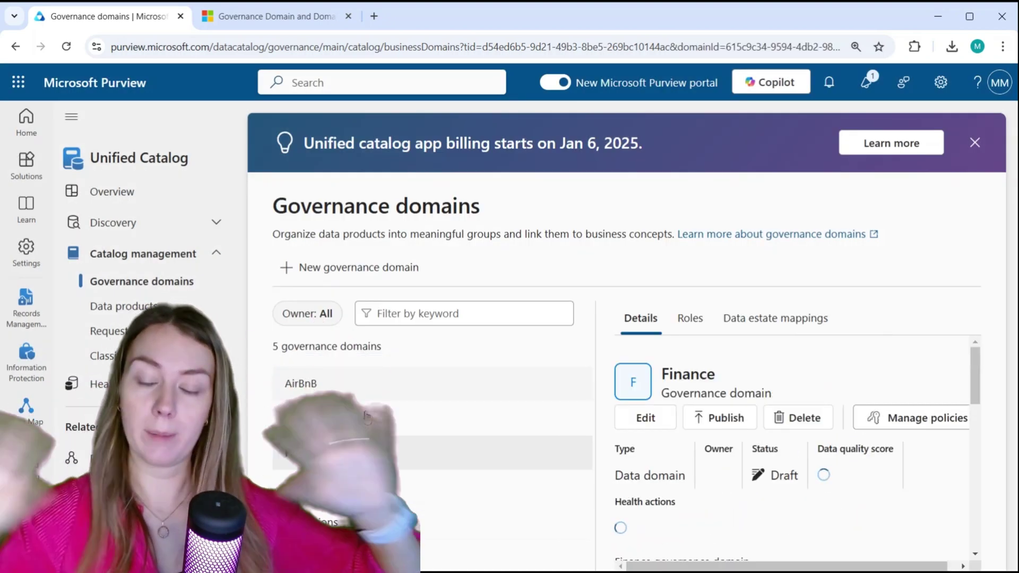
Inspect the AirBnB governance domain's details and edit form, and close the form without changes
{"action": "left_click", "coordinate": [578, 422]}
{"action": "left_click", "coordinate": [391, 385]}
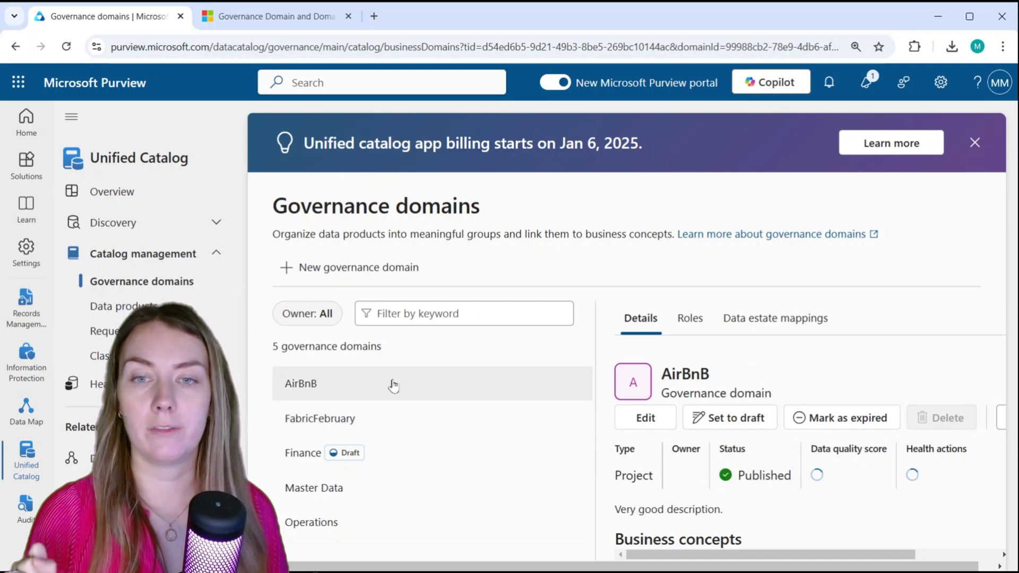
{"action": "left_click", "coordinate": [648, 418]}
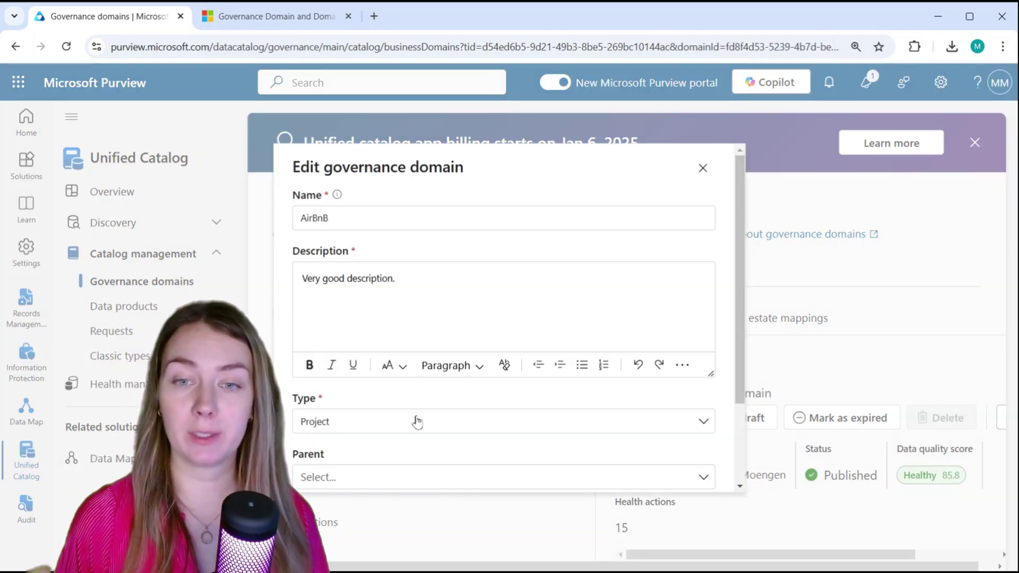
{"action": "left_click", "coordinate": [700, 170]}
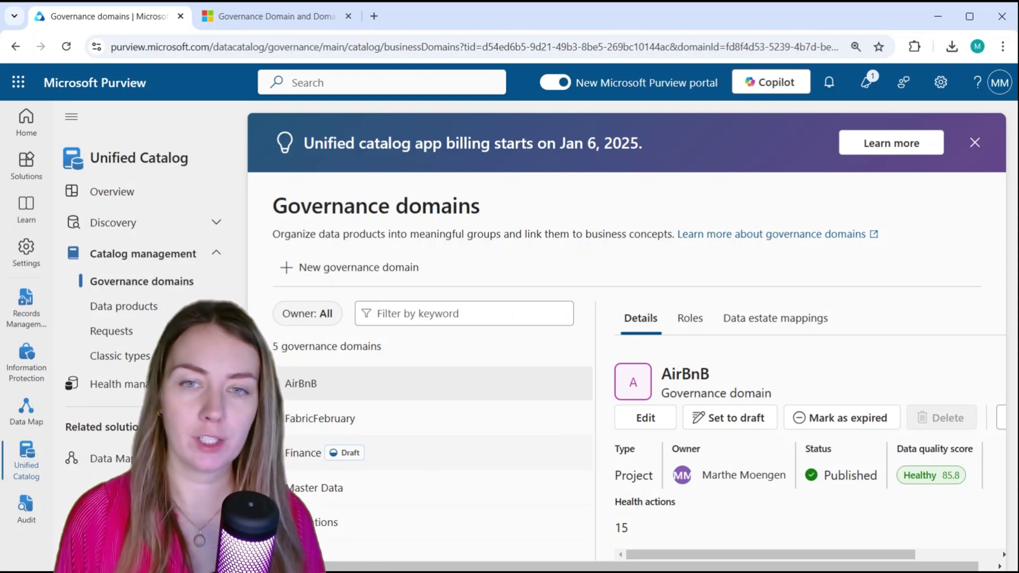
Start a new governance domain named "Supply Chain" with the description "Supply Chain"
{"action": "left_click", "coordinate": [361, 277]}
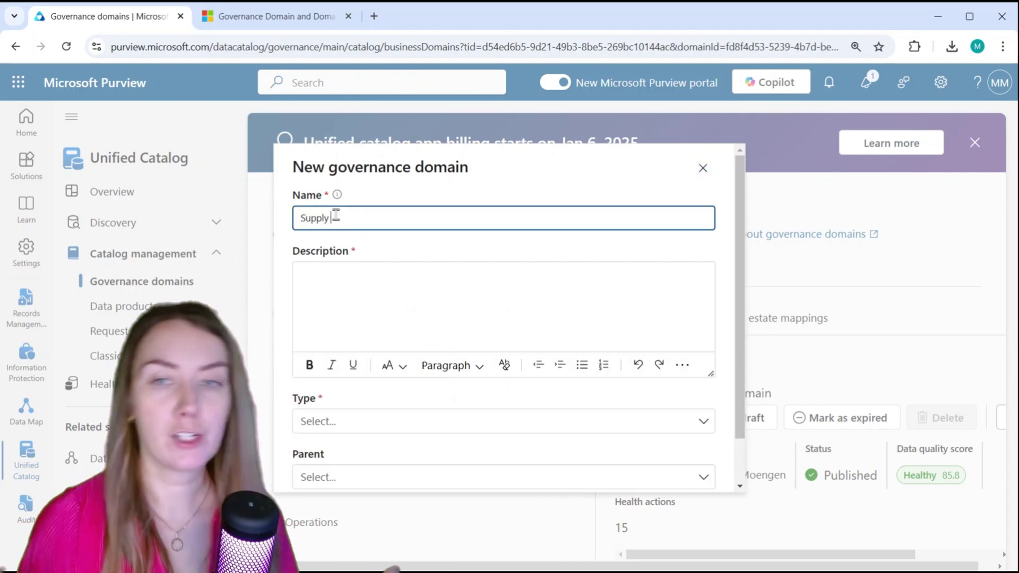
{"action": "left_click", "coordinate": [343, 306]}
{"action": "type", "text": "uid"}
{"action": "key", "text": "BackSpace"}
{"action": "key", "text": "BackSpace"}
{"action": "key", "text": "BackSpace"}
{"action": "type", "text": "Su"}
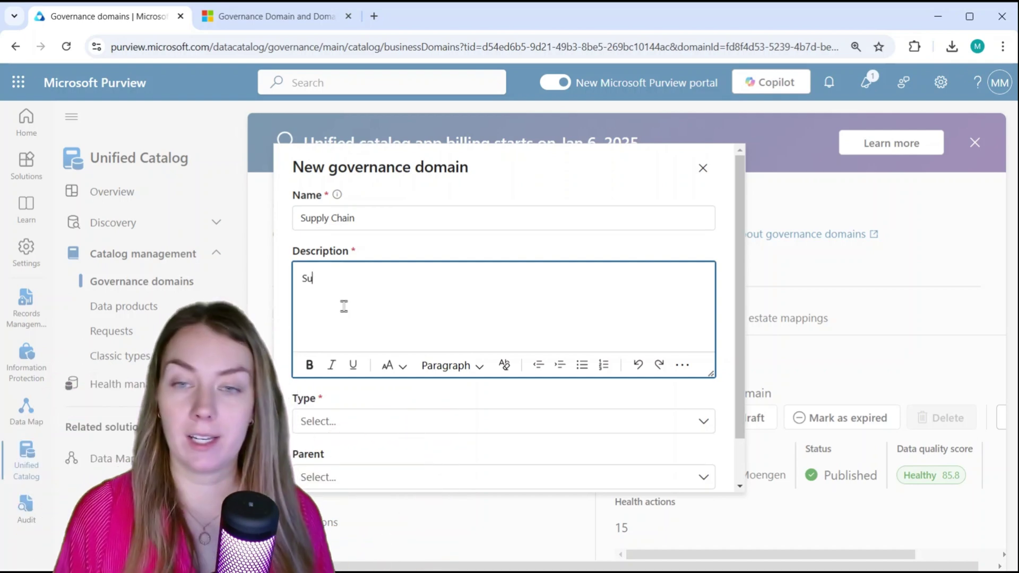
{"action": "type", "text": "pply Chain"}
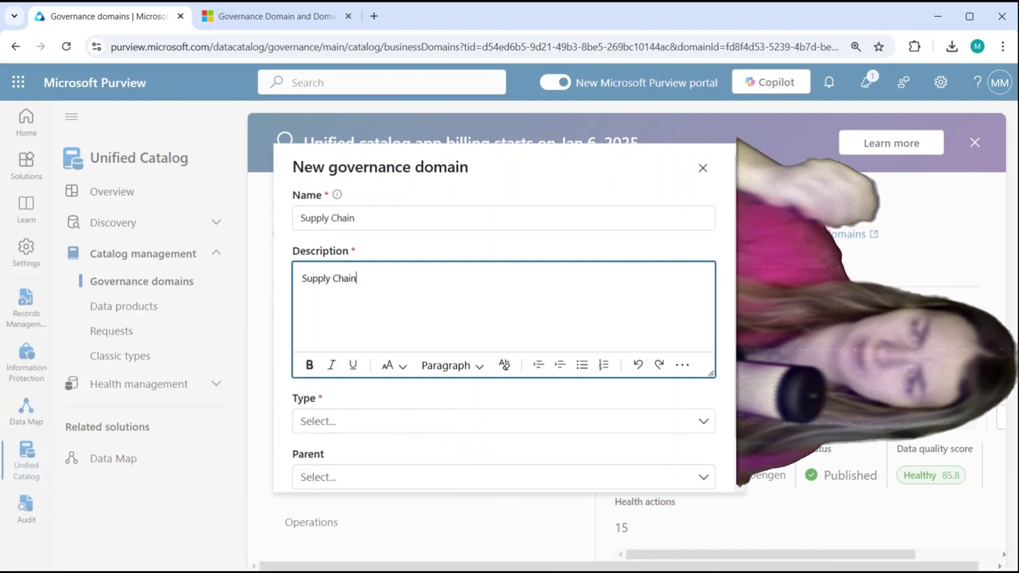
Set the Supply Chain domain's type to Data domain, leave its parent empty and create the domain
{"action": "left_click", "coordinate": [348, 419]}
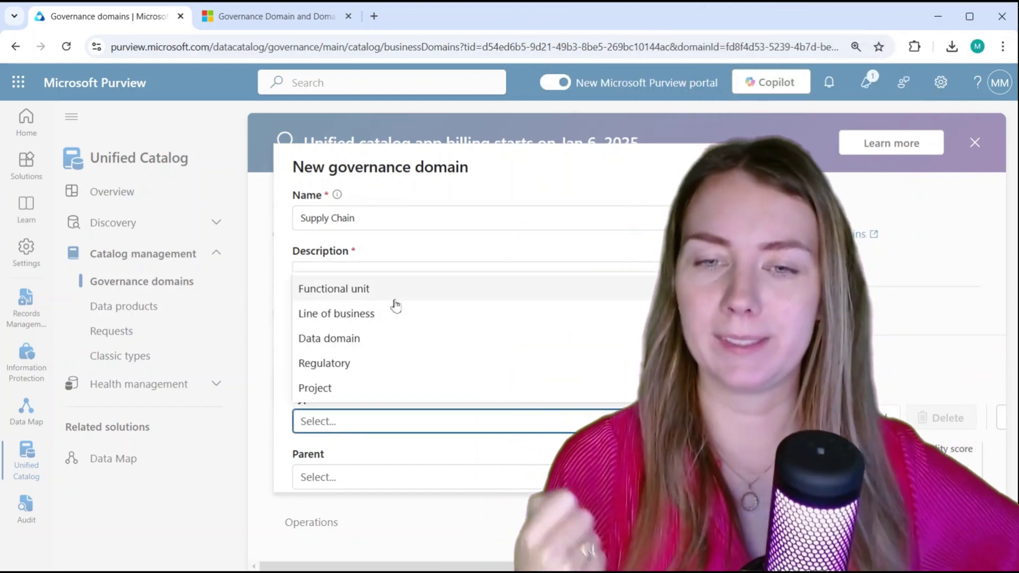
{"action": "left_click", "coordinate": [399, 349]}
{"action": "left_click", "coordinate": [391, 478]}
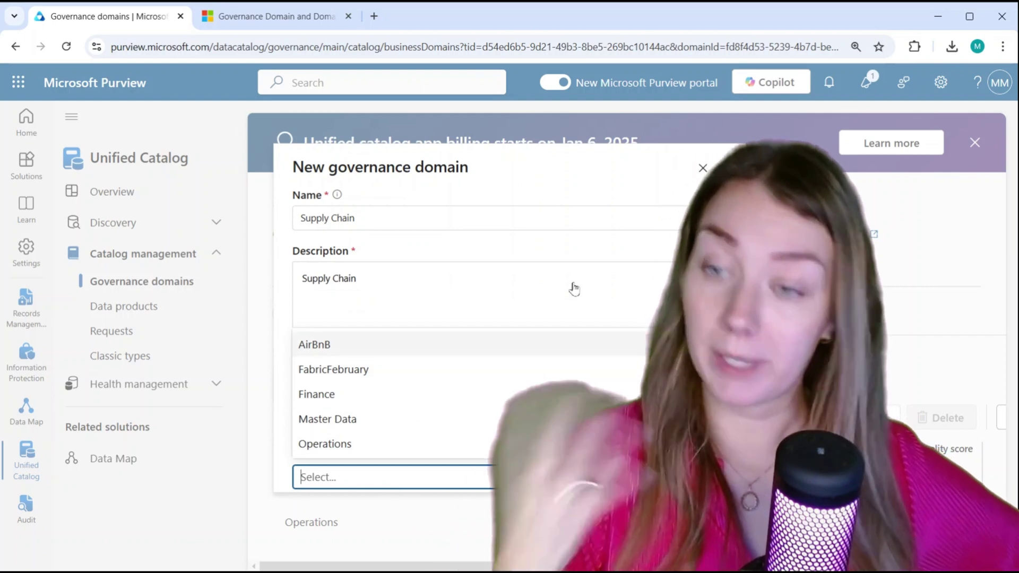
{"action": "left_click", "coordinate": [567, 286]}
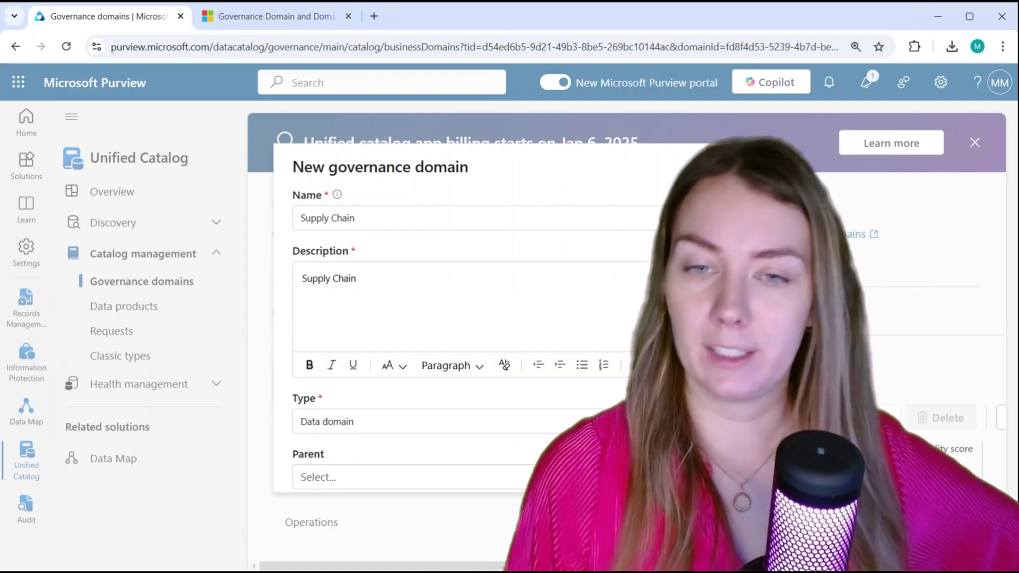
{"action": "scroll", "coordinate": [504, 318], "scroll_direction": "down", "scroll_amount": 1}
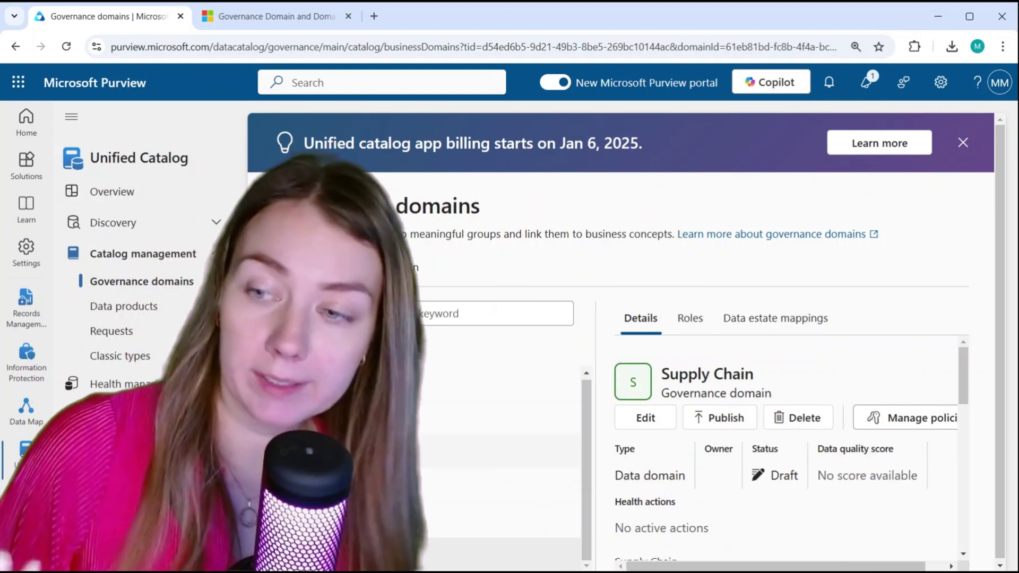
Examine the details of the existing FabricFebruary and Operations governance domains
{"action": "left_click", "coordinate": [499, 417]}
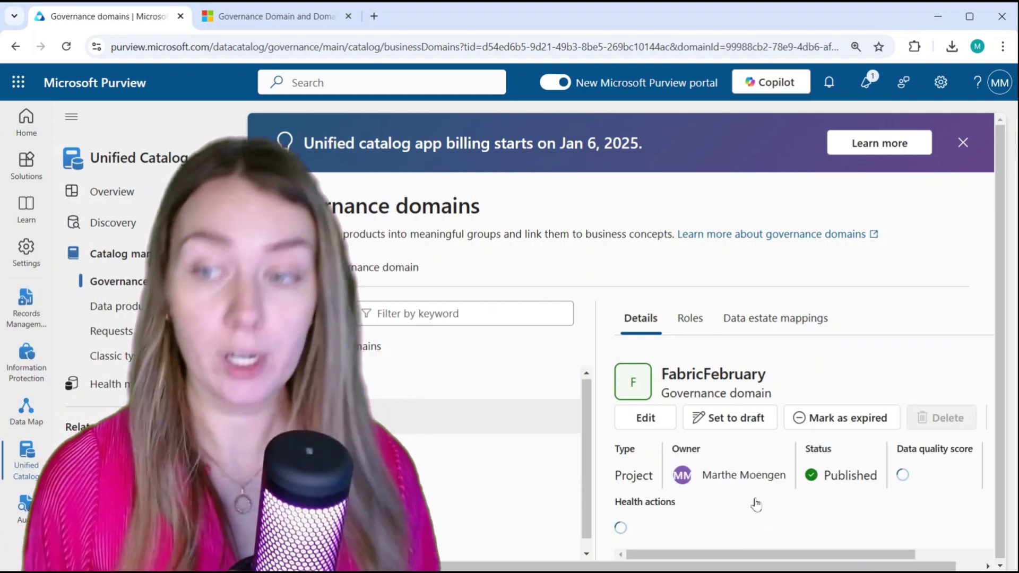
{"action": "scroll", "coordinate": [713, 496], "scroll_direction": "down", "scroll_amount": 3}
{"action": "scroll", "coordinate": [712, 496], "scroll_direction": "up", "scroll_amount": 3}
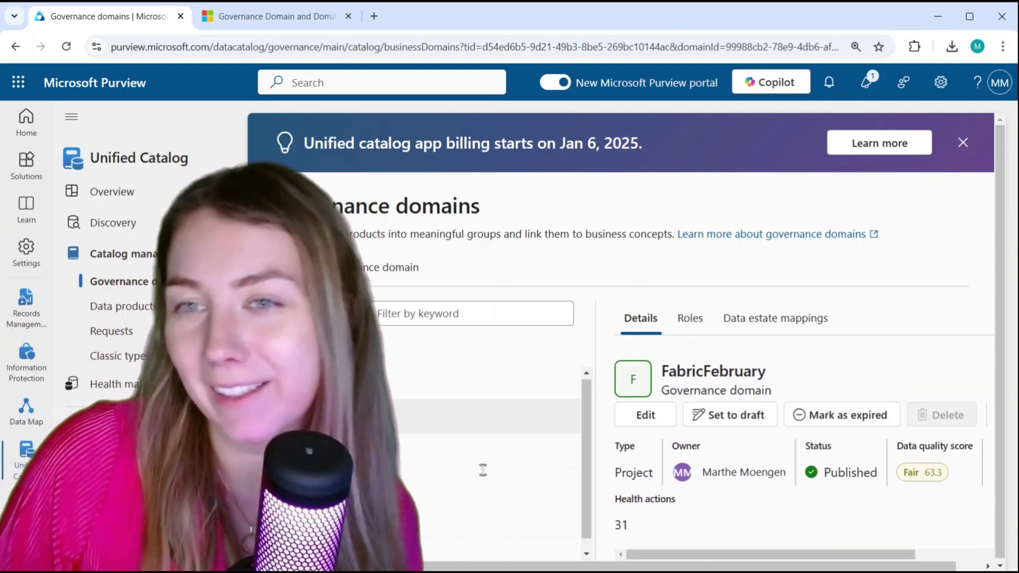
{"action": "left_click", "coordinate": [477, 508]}
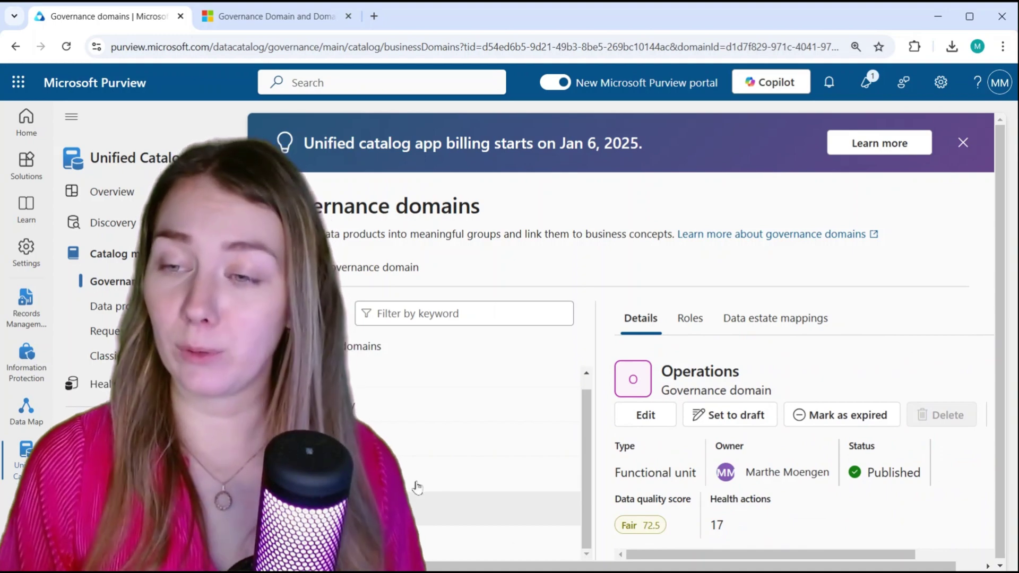
Open the details of the Finance governance domain
{"action": "left_click", "coordinate": [417, 450]}
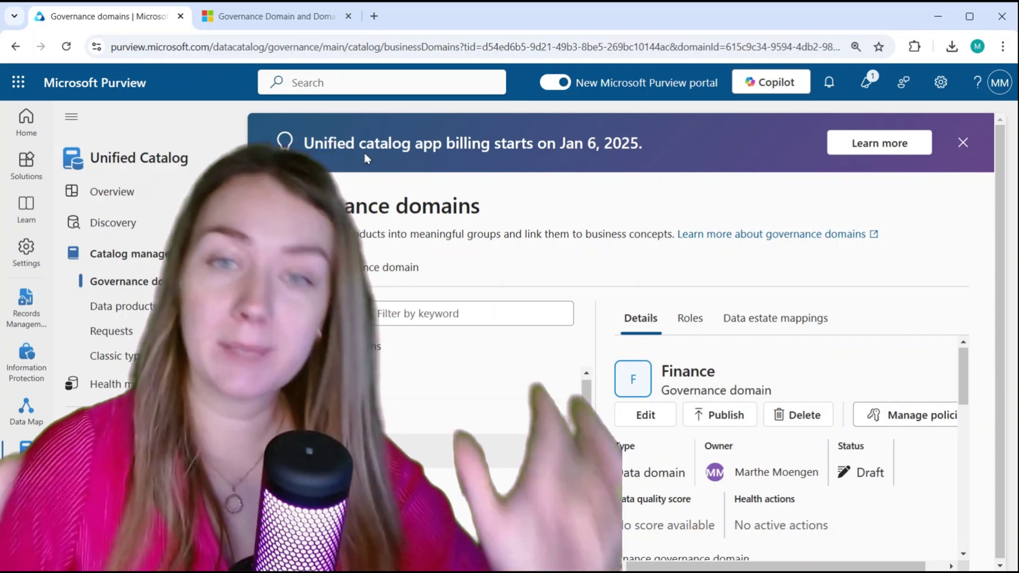
Switch to the Microsoft Learn article on domain recommendations and enlarge the Azure Purview to MS Purview migration diagram to examine its Microsoft Entra Tenant side
{"action": "left_click", "coordinate": [272, 19]}
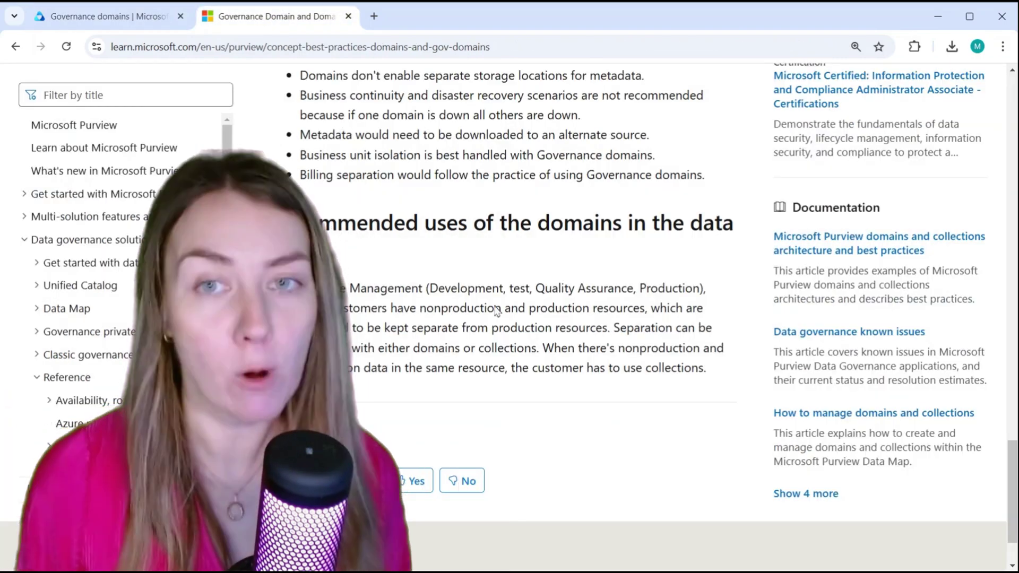
{"action": "scroll", "coordinate": [511, 325], "scroll_direction": "up", "scroll_amount": 5}
{"action": "scroll", "coordinate": [511, 325], "scroll_direction": "up", "scroll_amount": 8}
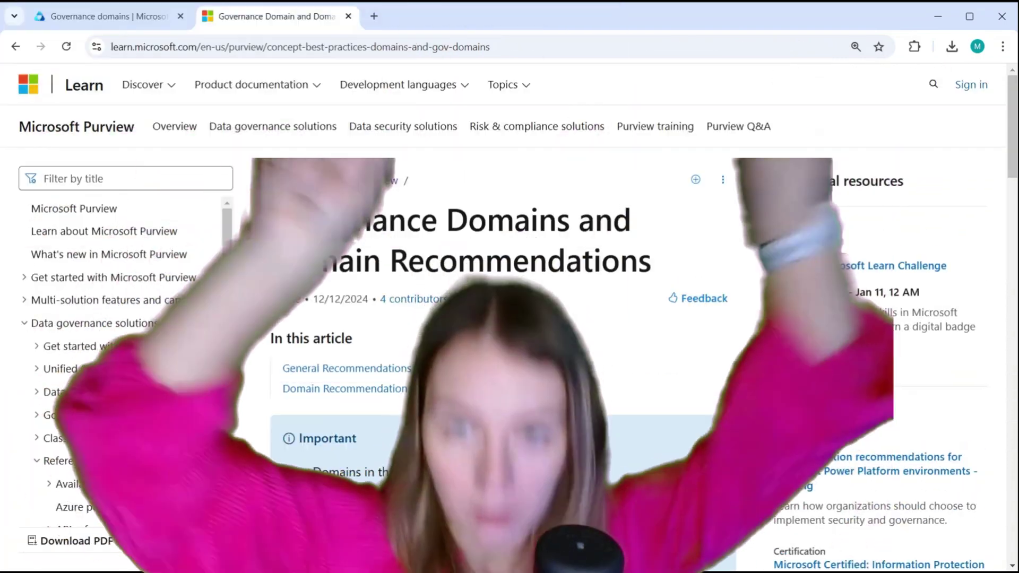
{"action": "scroll", "coordinate": [510, 324], "scroll_direction": "down", "scroll_amount": 2}
{"action": "scroll", "coordinate": [510, 325], "scroll_direction": "up", "scroll_amount": 2}
{"action": "scroll", "coordinate": [539, 290], "scroll_direction": "down", "scroll_amount": 10}
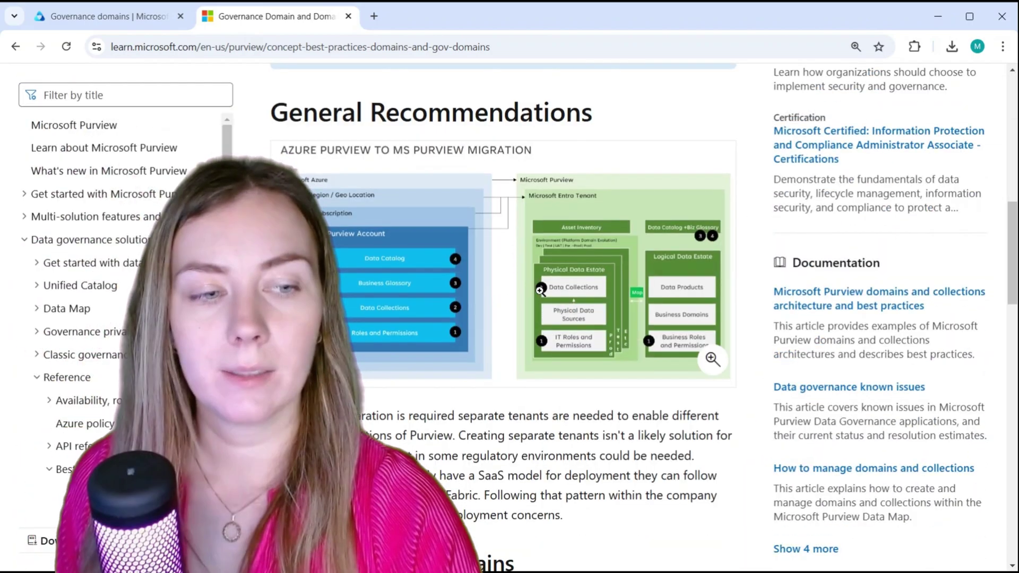
{"action": "left_click", "coordinate": [540, 290]}
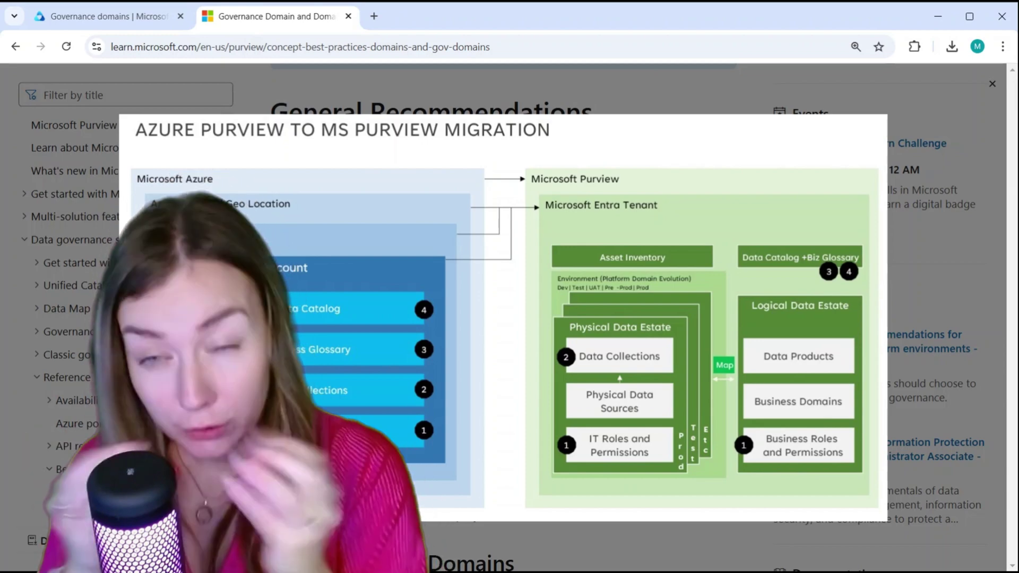
{"action": "left_click", "coordinate": [807, 381]}
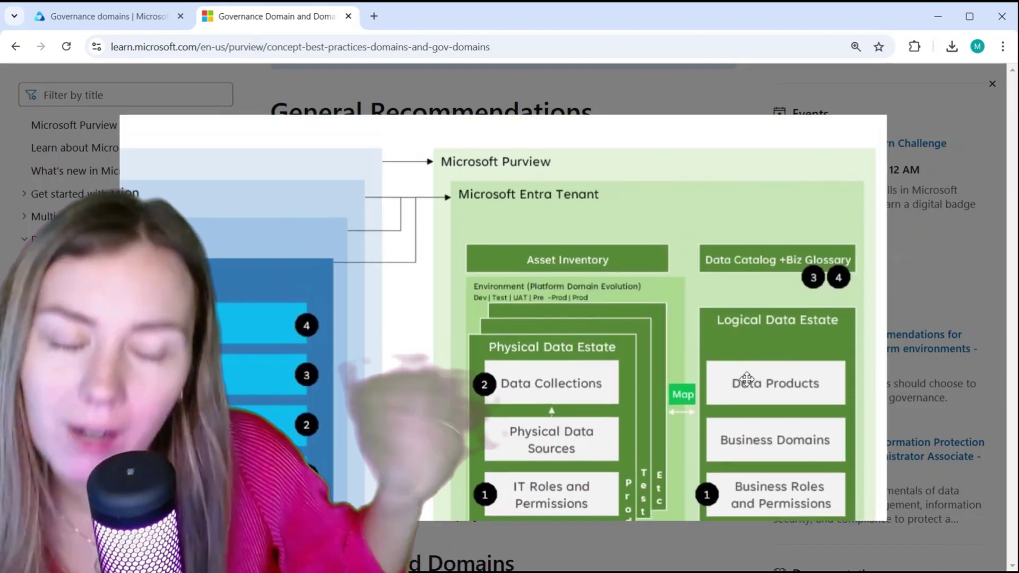